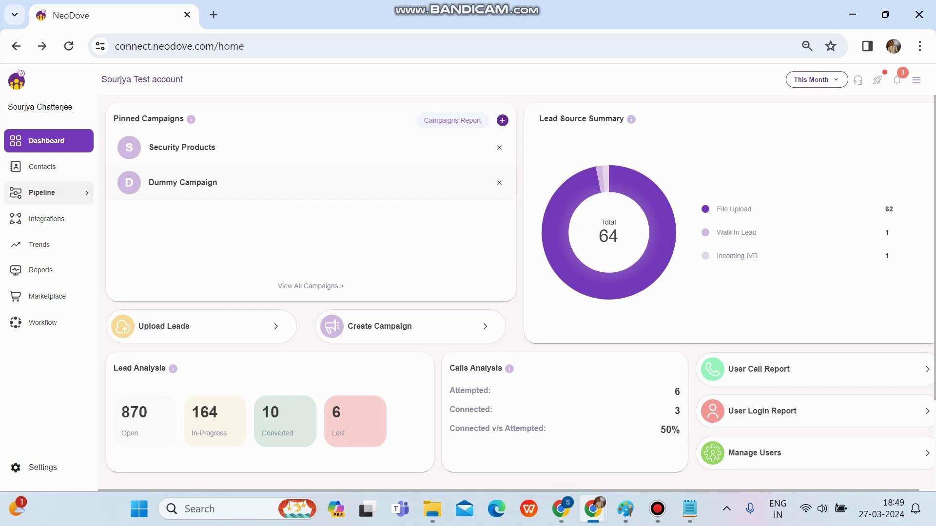
Open the engagement form of the Neodove campaign in the Sales pipeline.
click(66, 192)
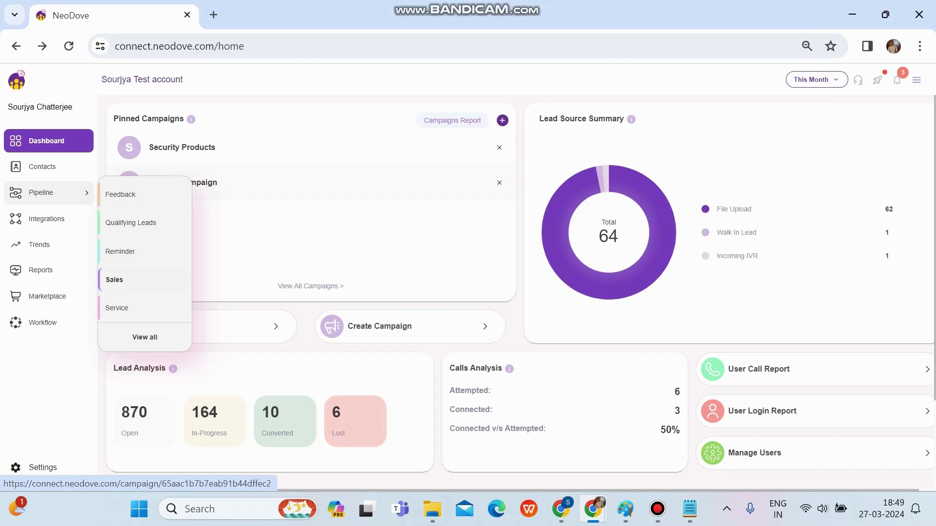
click(122, 279)
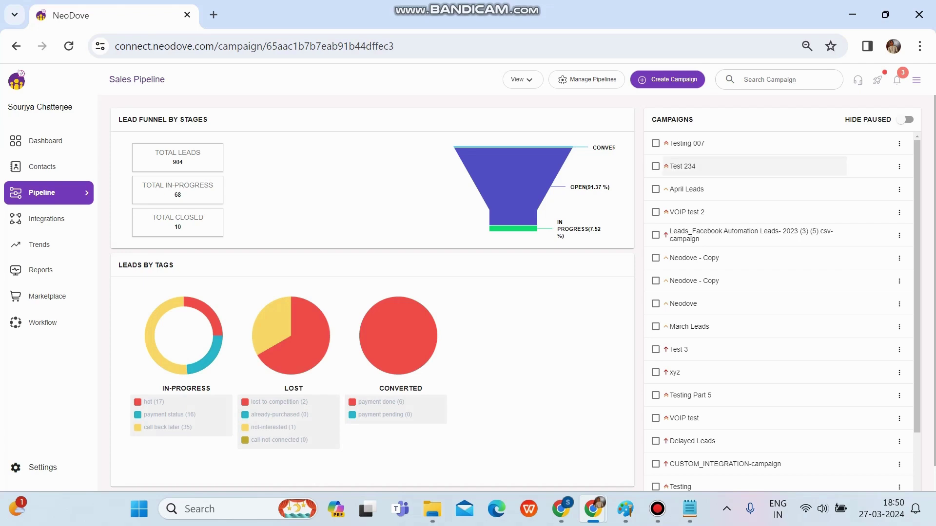
scroll(755, 293, down, 1)
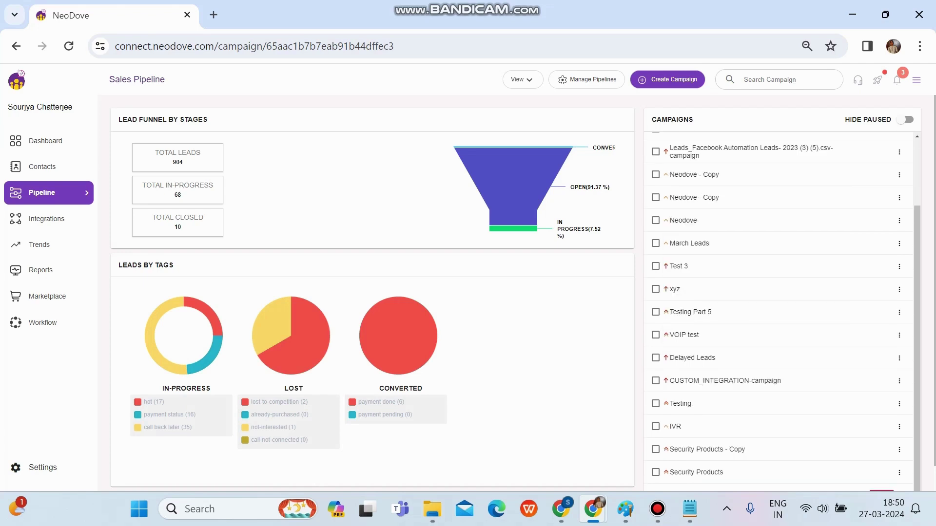
scroll(780, 312, up, 1)
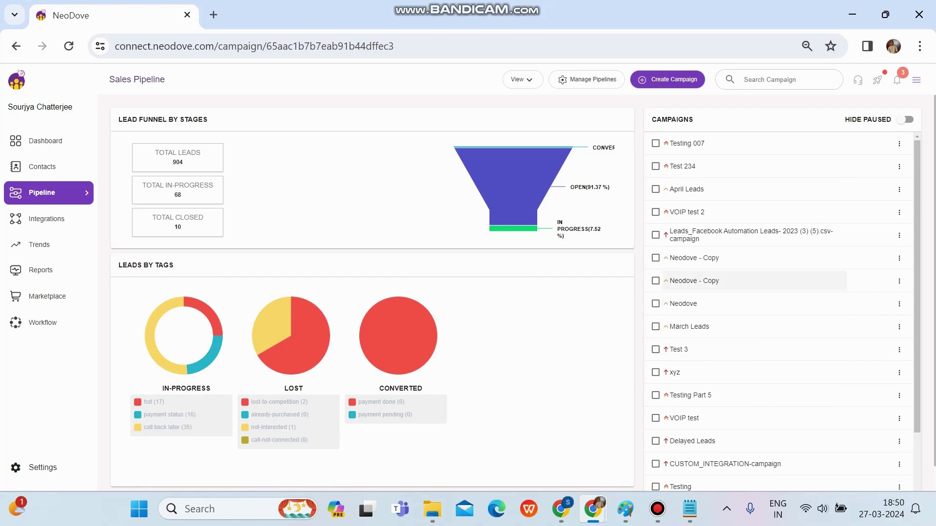
scroll(755, 307, down, 2)
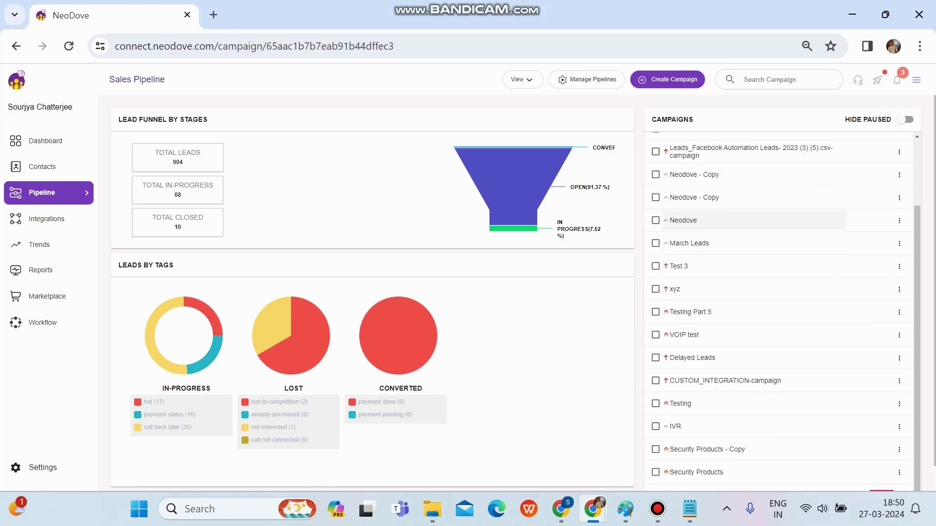
click(683, 220)
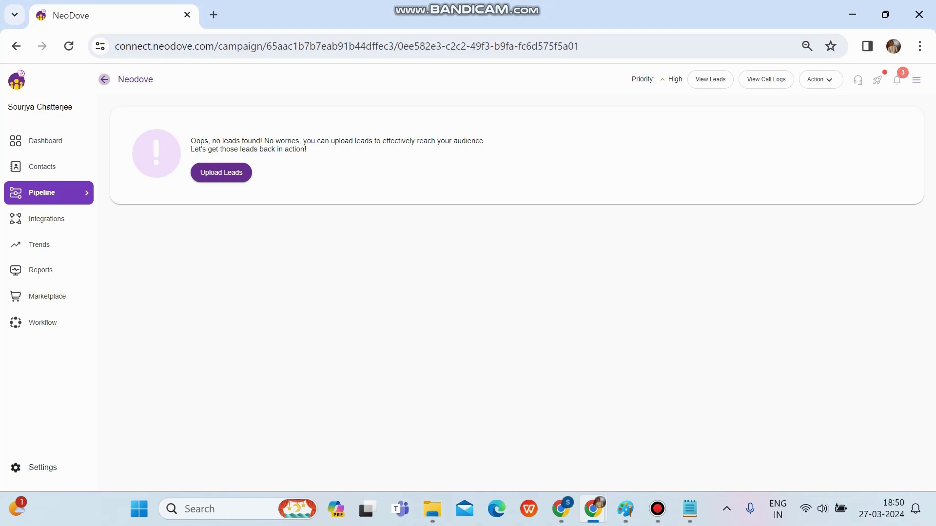
click(821, 80)
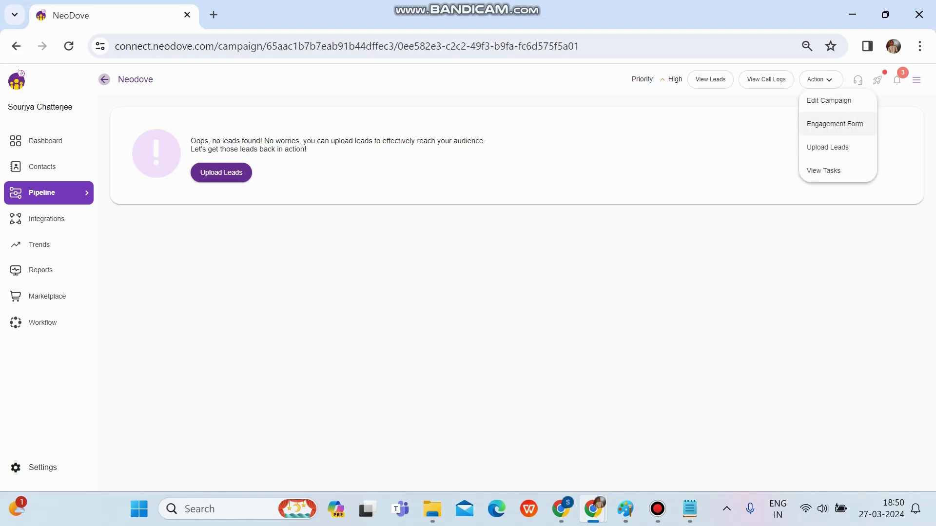
click(834, 123)
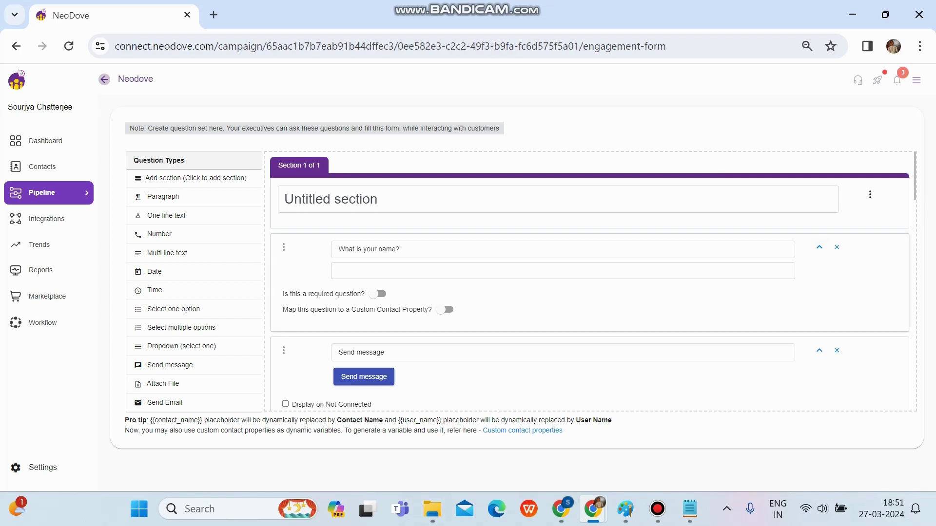
Remove the "What is your name?", first "Send message" and "switched off" fields from the engagement form.
click(837, 247)
key(Return)
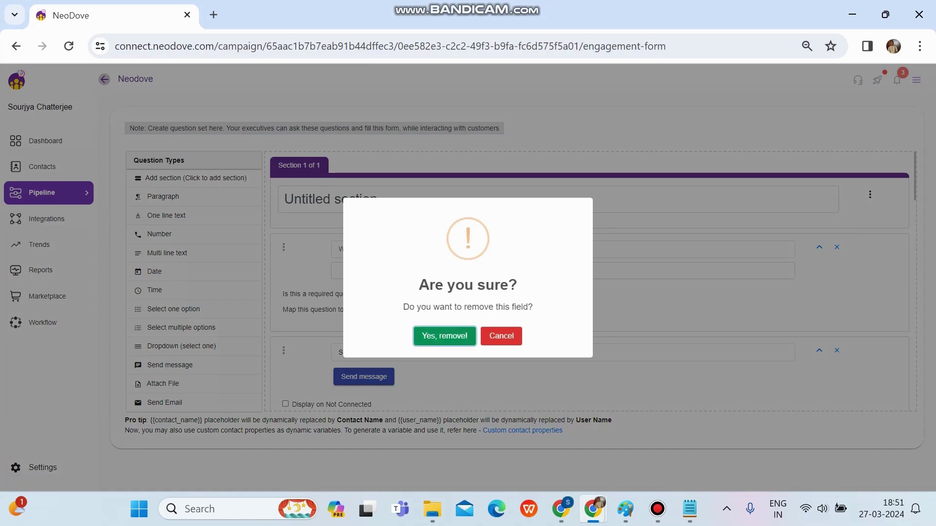
click(837, 257)
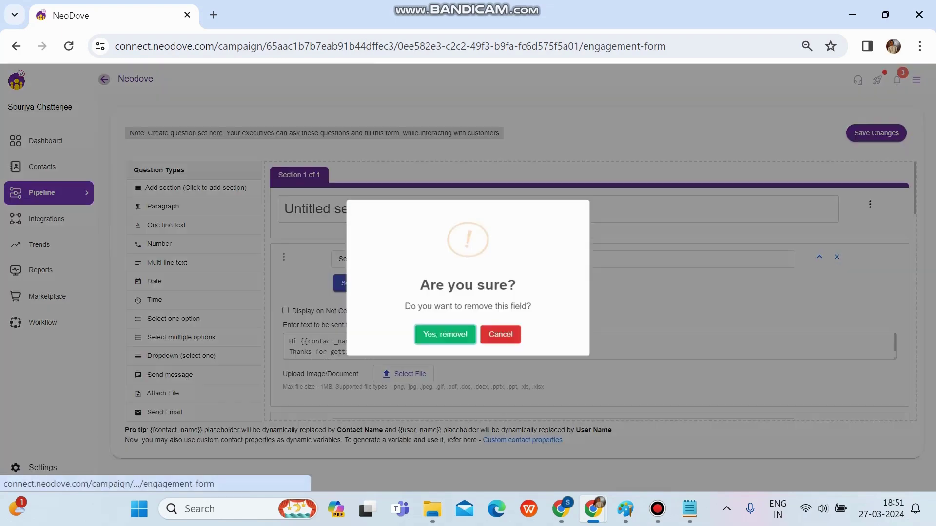
key(Return)
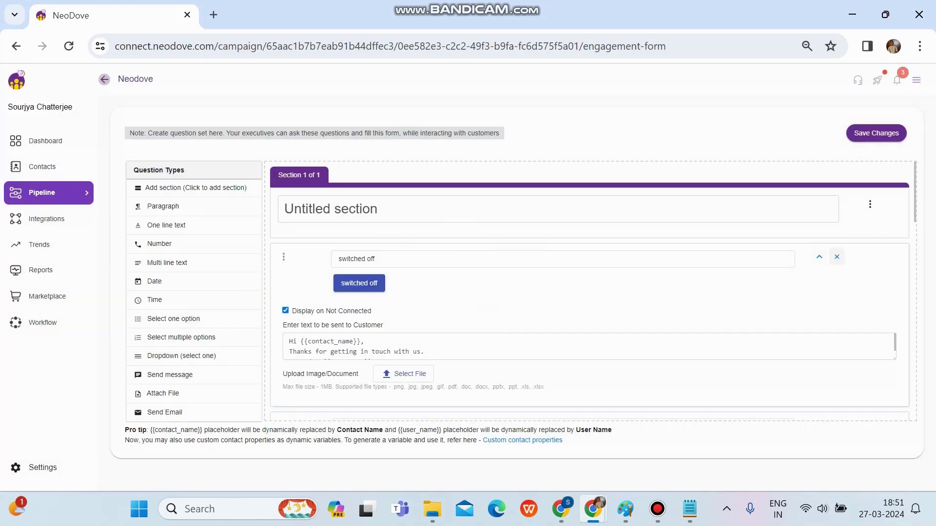
click(837, 257)
key(Return)
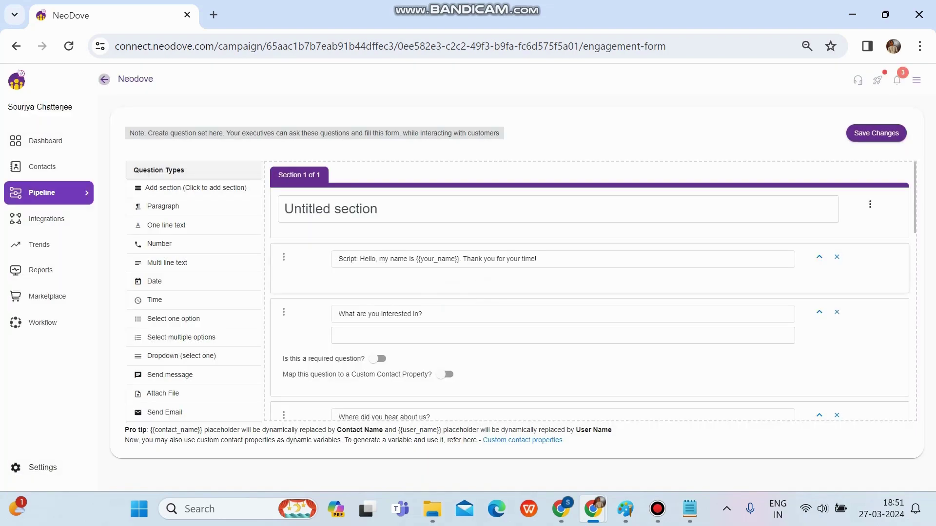
Remove the script paragraph and the "What are you interested in?" and "Where did you hear about us?" questions from the form.
click(837, 257)
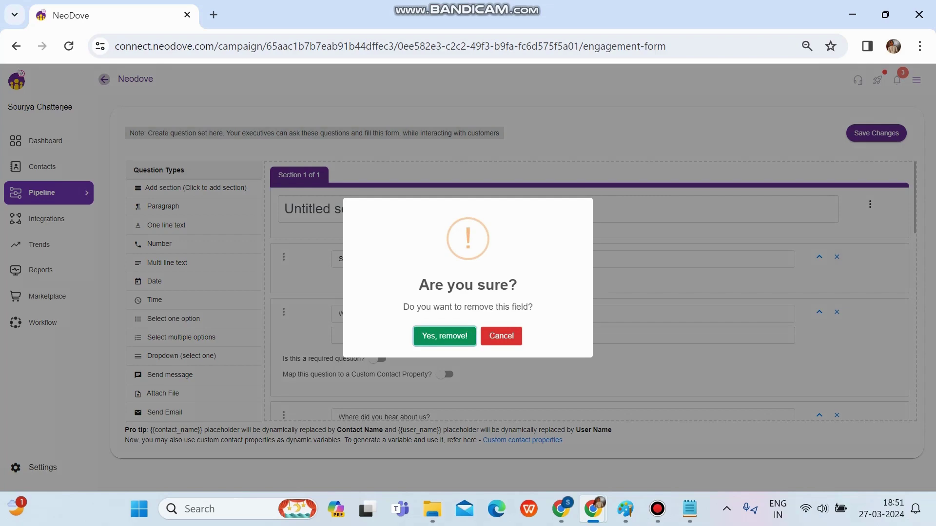
click(444, 336)
click(837, 257)
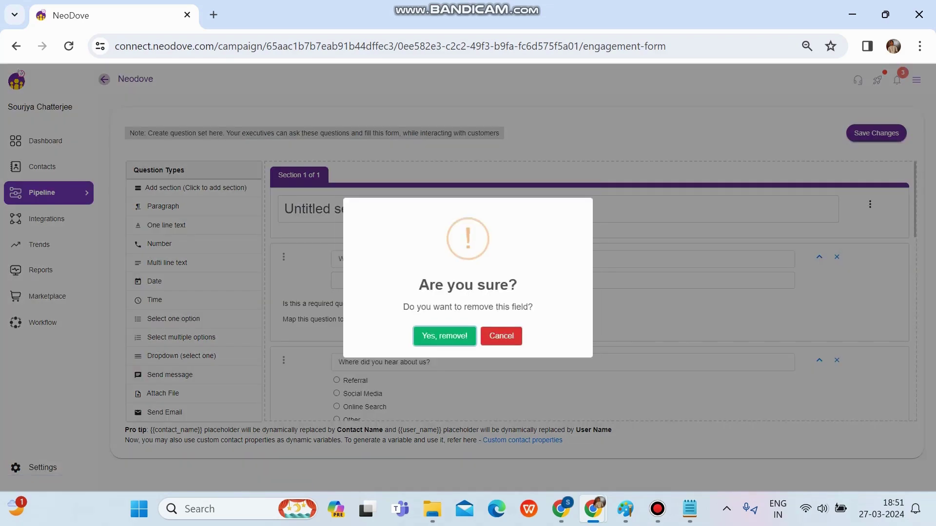
key(Return)
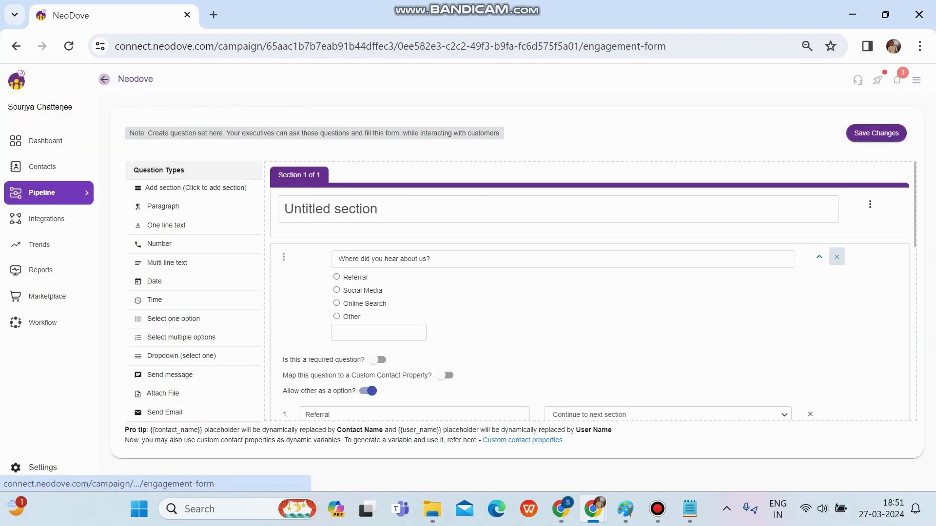
click(837, 257)
click(444, 336)
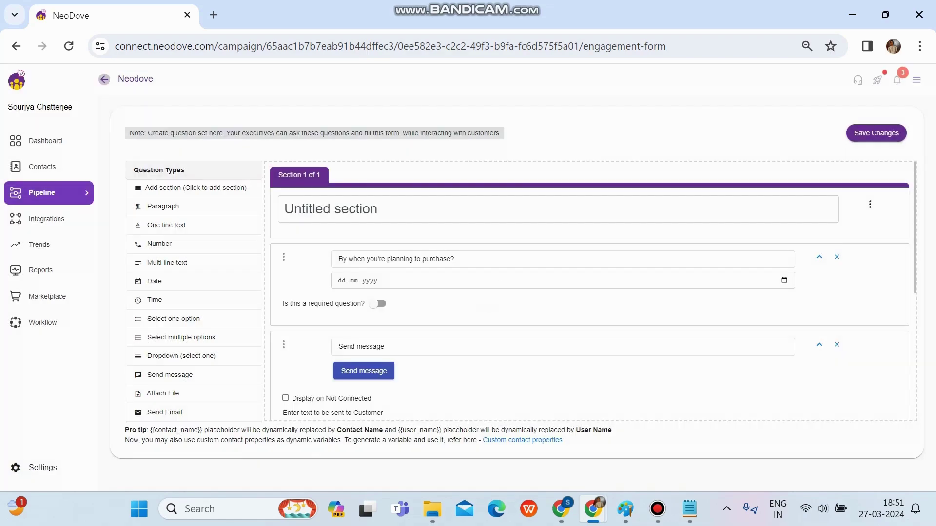
Remove the planned purchase date question and the two remaining "Send message" fields, leaving the section empty.
click(837, 257)
key(Return)
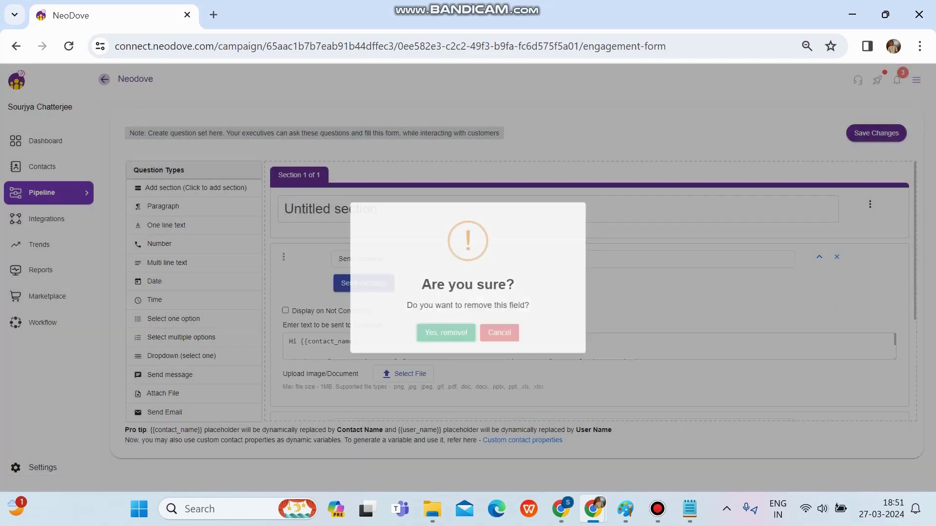
click(837, 256)
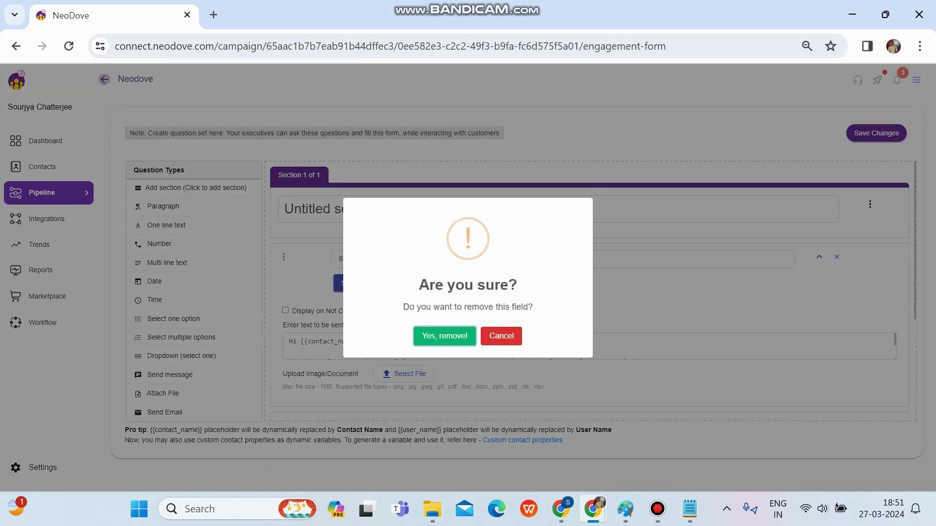
key(Return)
click(837, 257)
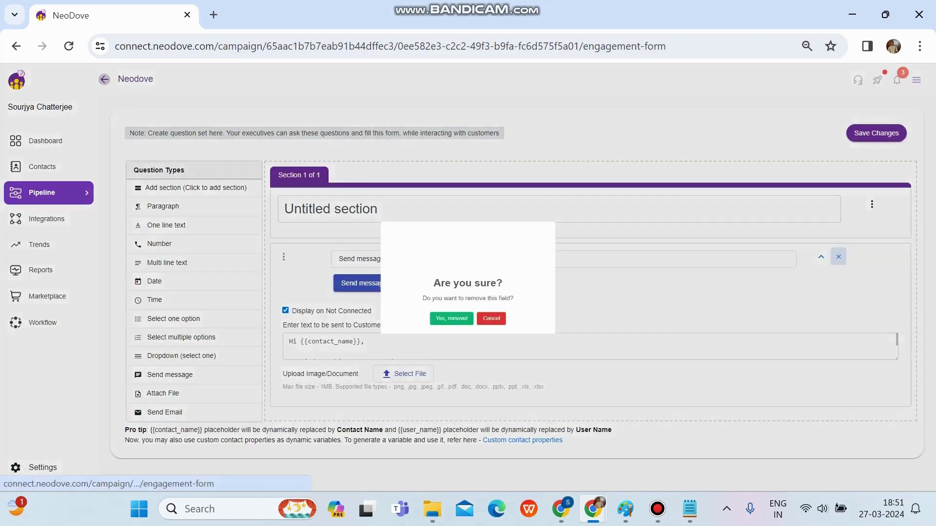
key(Return)
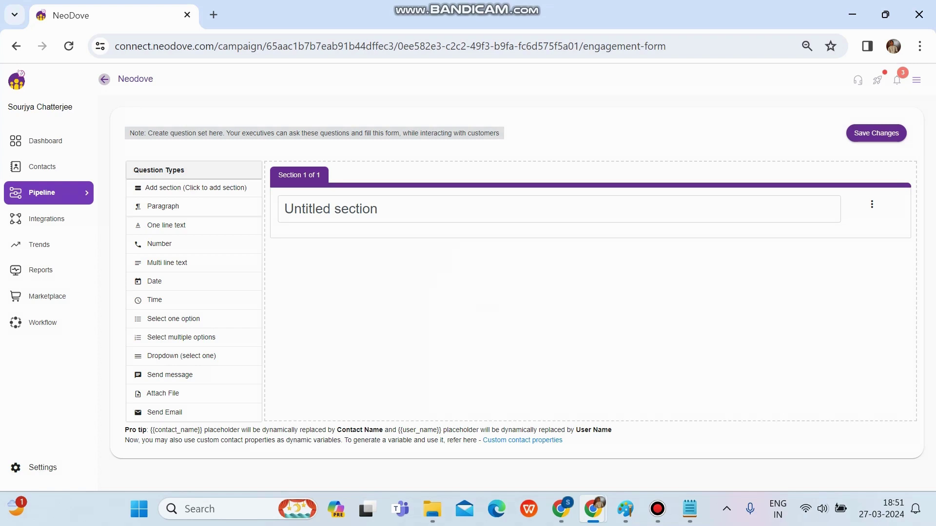
Add a Paragraph field to the empty section with the greeting "Hello, thank you for your time, my name is ....".
drag(156, 206, 307, 251)
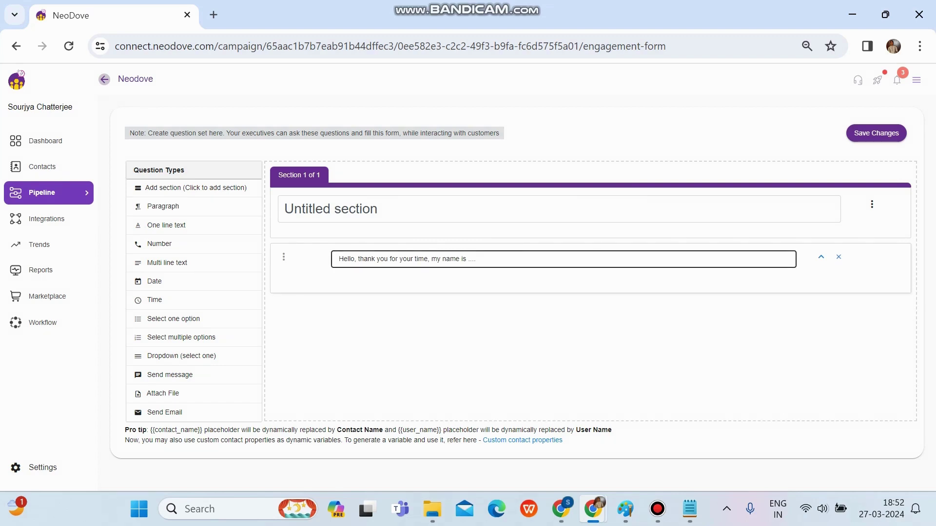
key(Tab)
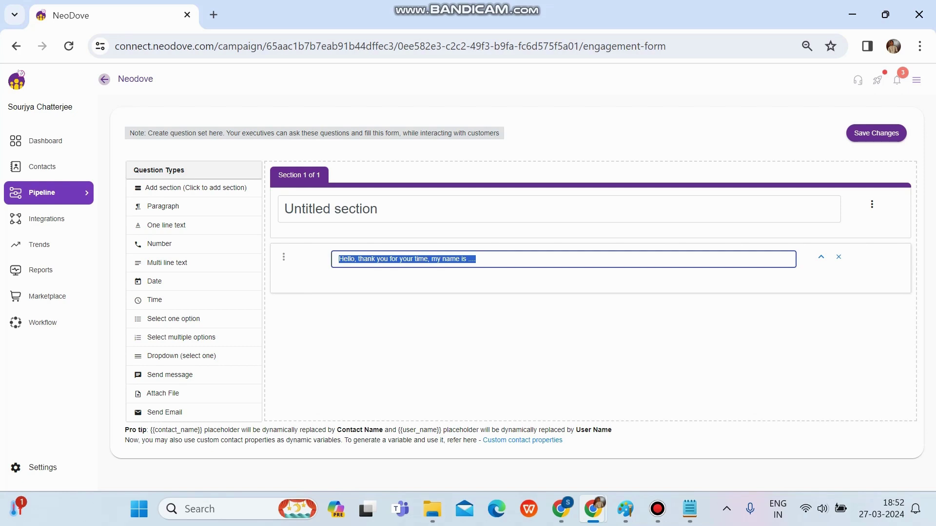
key(Tab)
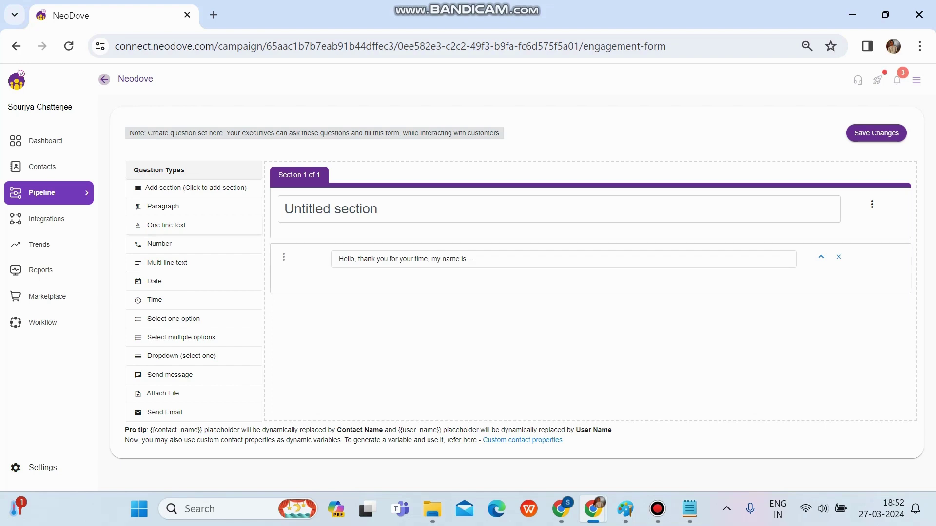
Add a One line text question, "What is your name?", below the greeting paragraph.
drag(167, 225, 303, 312)
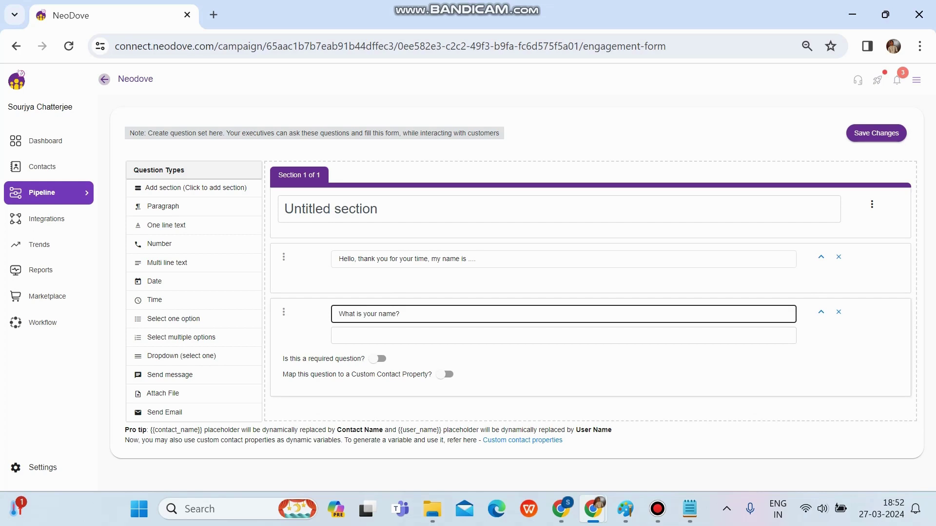
click(439, 314)
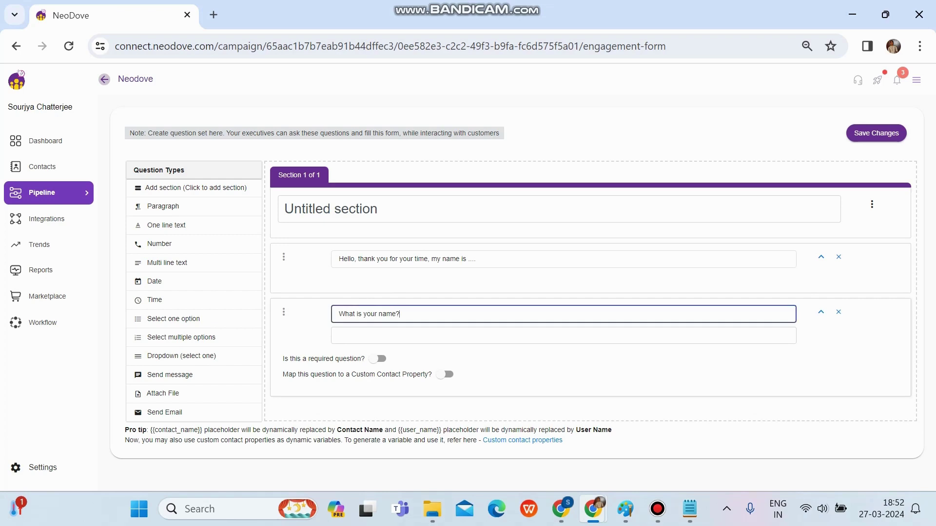
key(ctrl+a)
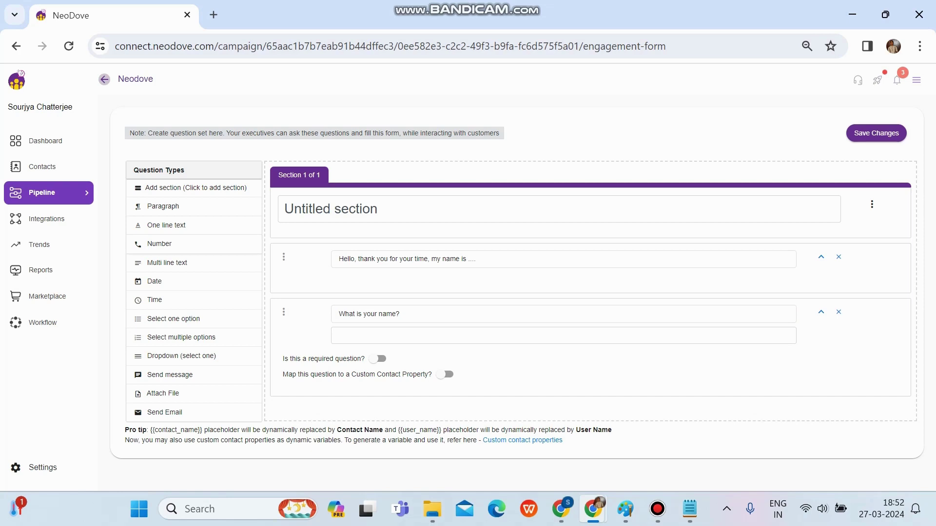
Add a Number question, "Your alternate contact number", between the greeting paragraph and the name question.
drag(160, 244, 337, 303)
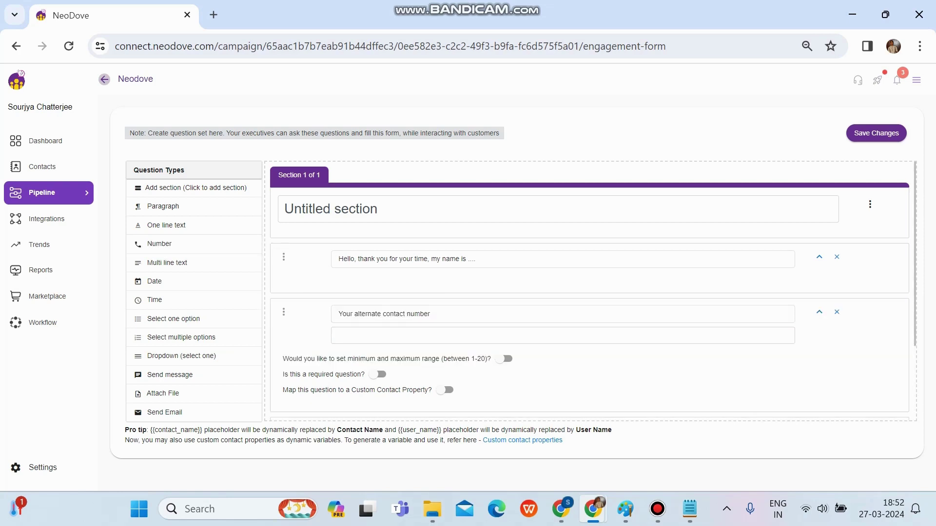
scroll(592, 290, down, 1)
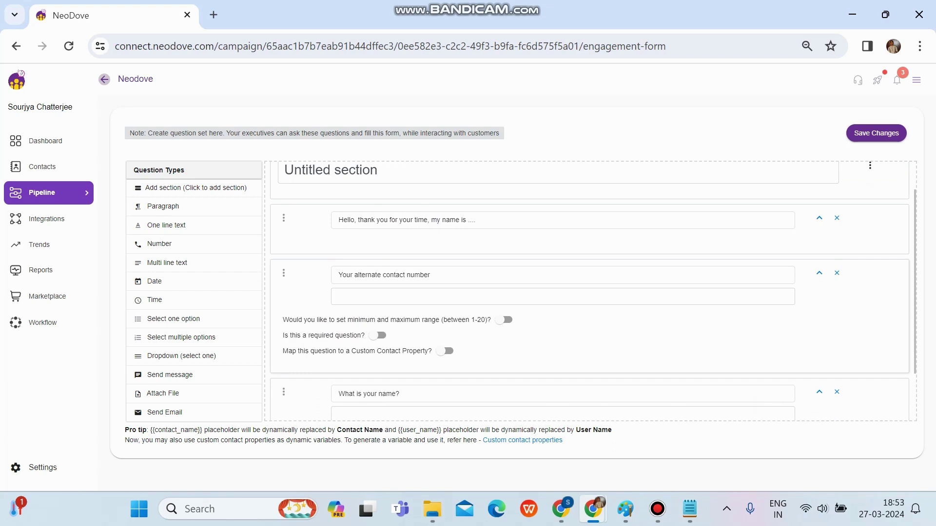
click(384, 275)
key(ctrl+a)
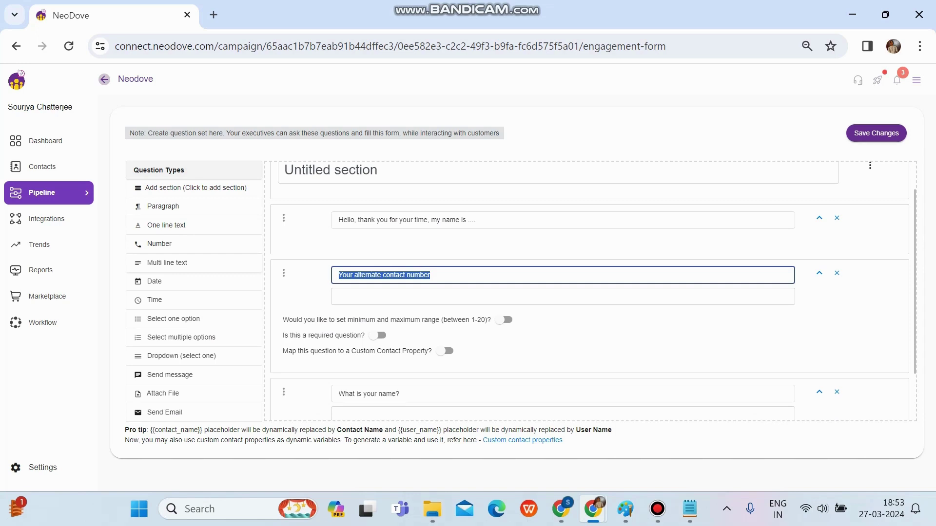
Add a Multi line text question, "What is your address?", above the alternate contact number question.
drag(283, 273, 283, 387)
click(487, 275)
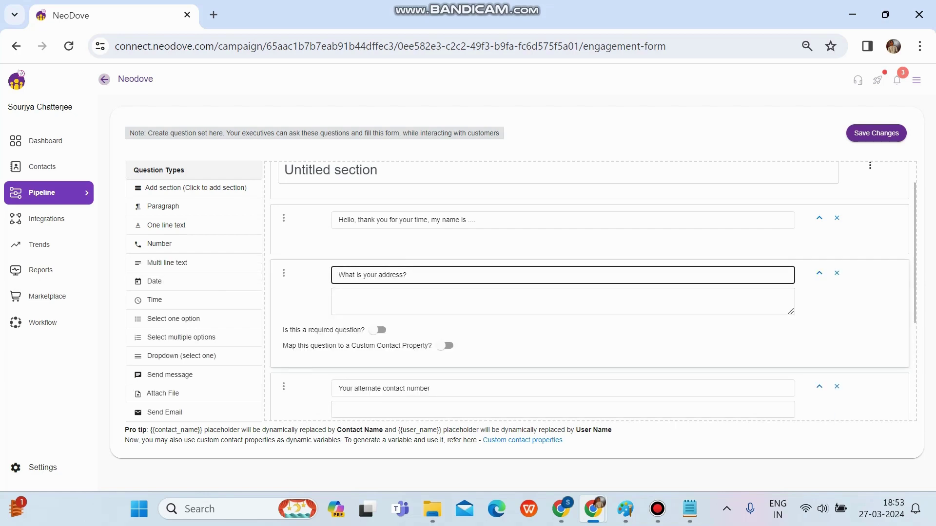
key(ctrl+a)
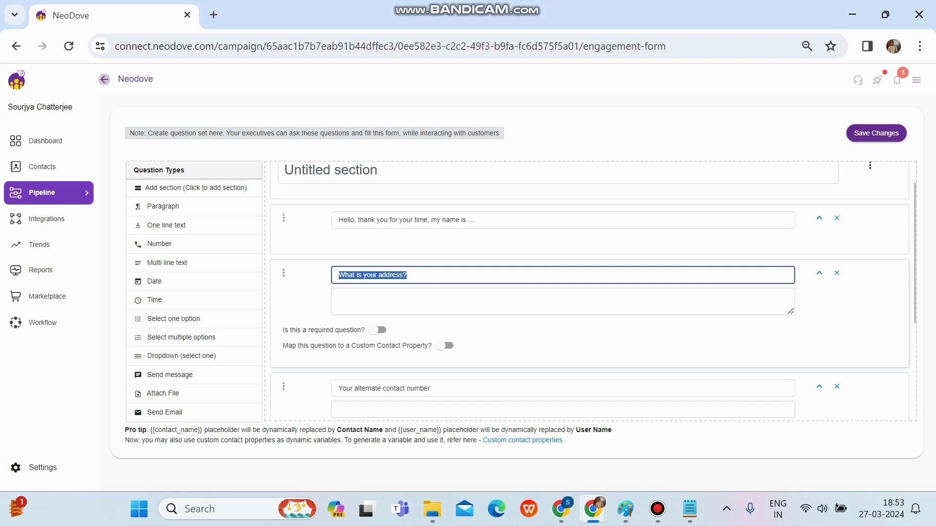
key(Tab)
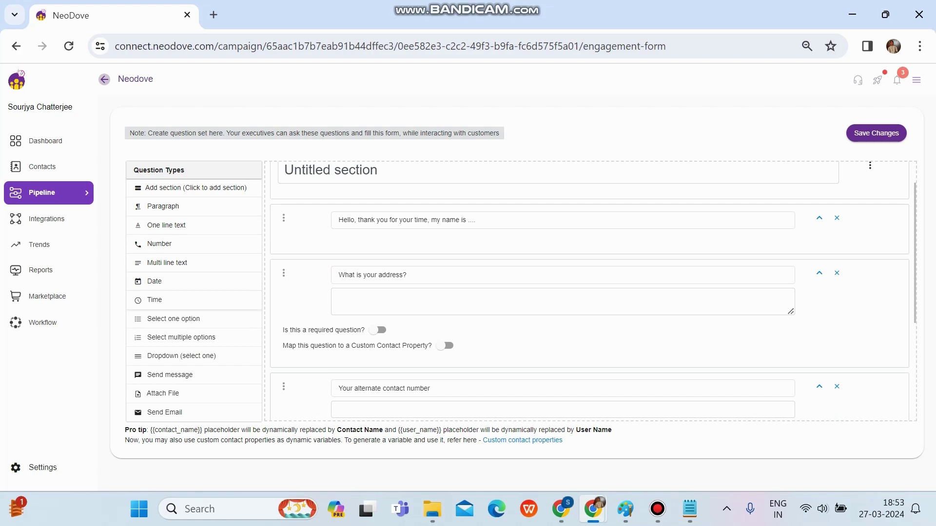
Add a Select one option question, "What is your budget?", directly below the greeting paragraph and show its answer options.
drag(154, 282, 293, 292)
click(396, 275)
key(ctrl+a)
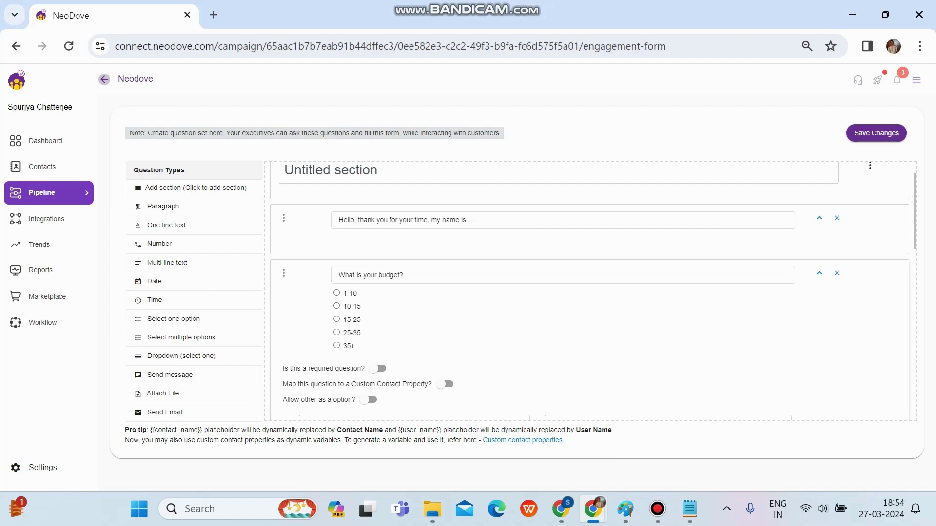
click(563, 275)
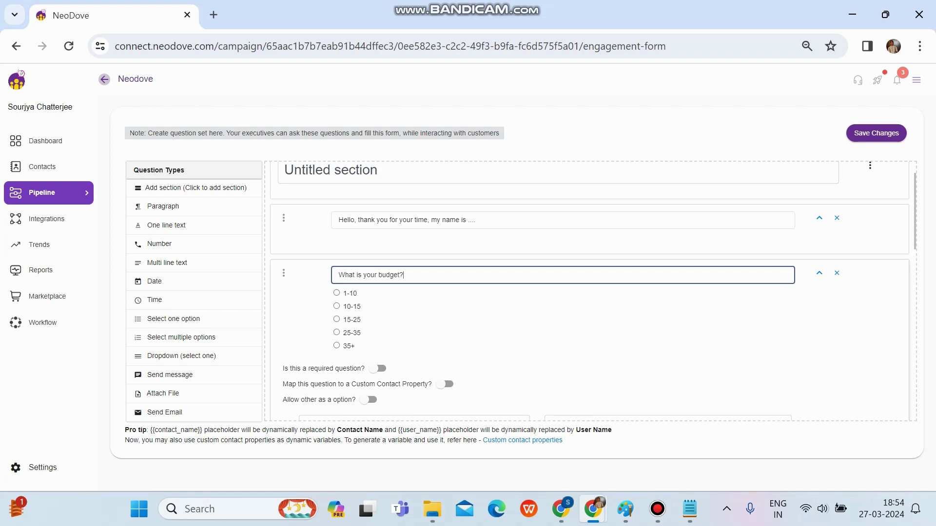
scroll(589, 291, down, 3)
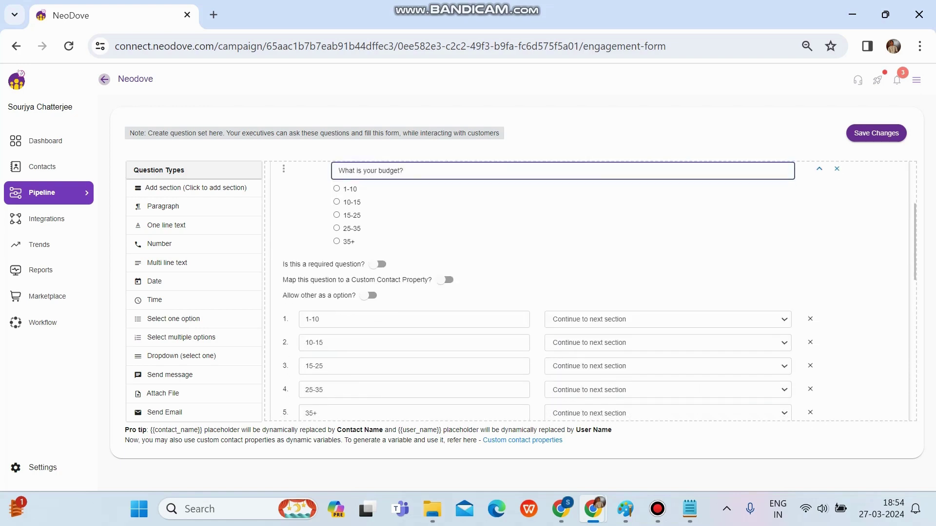
Review the listed answer options of the "What is your budget?" question.
click(319, 288)
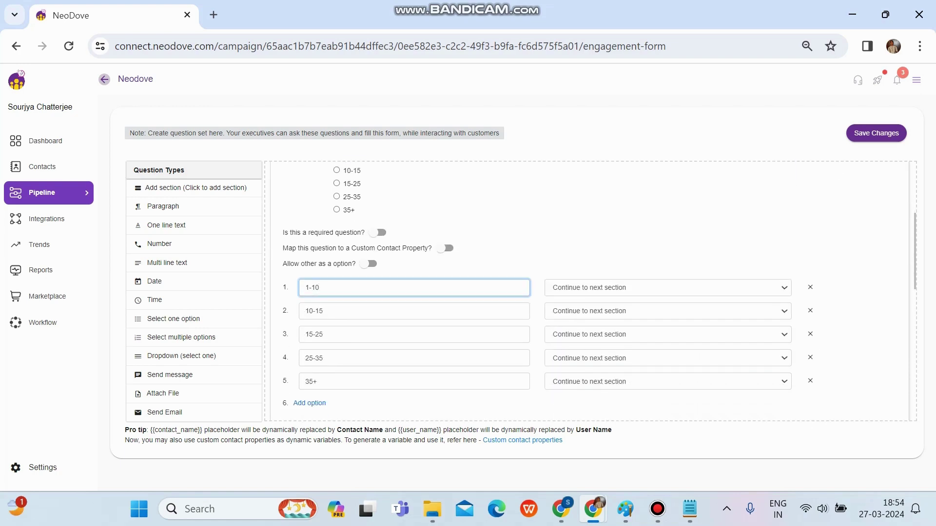
click(322, 311)
click(322, 334)
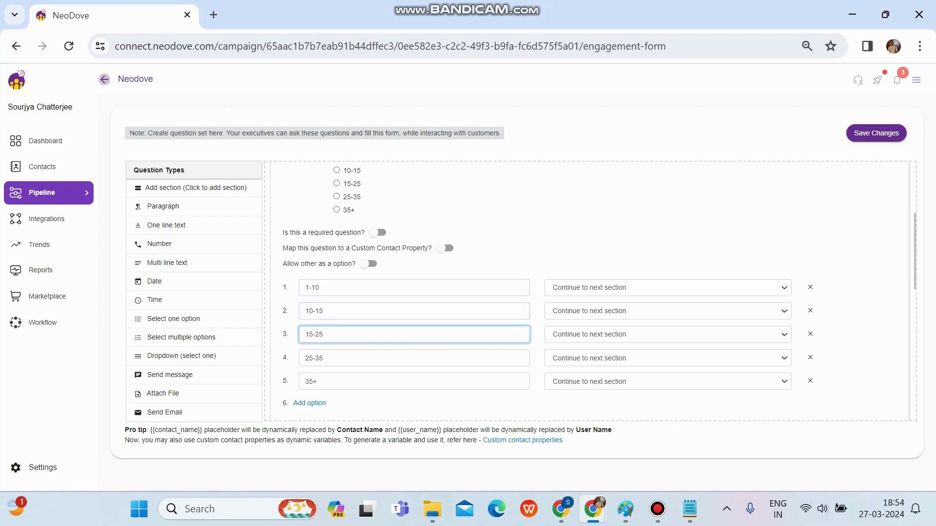
scroll(590, 291, up, 1)
scroll(590, 291, down, 1)
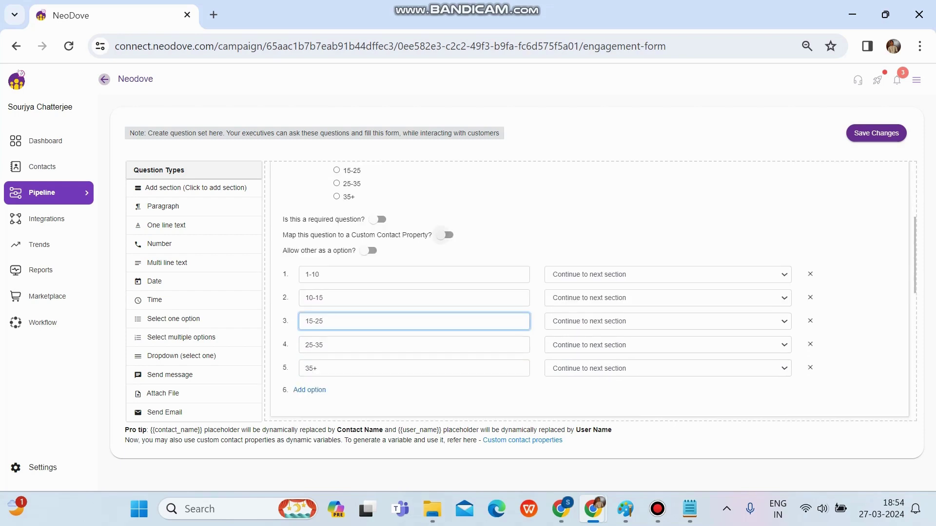
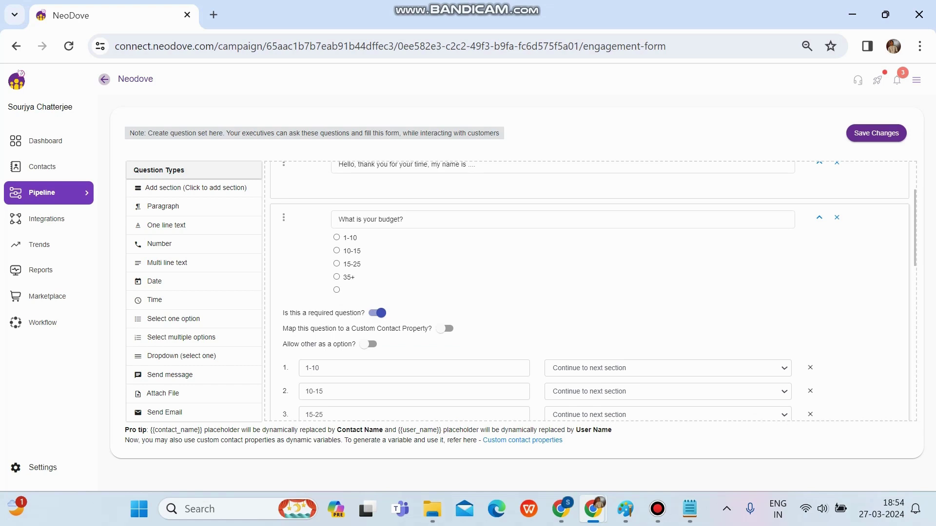
Try the Other option and custom contact property mapping on the budget question, and leave these toggles and the required toggle switched off.
click(368, 344)
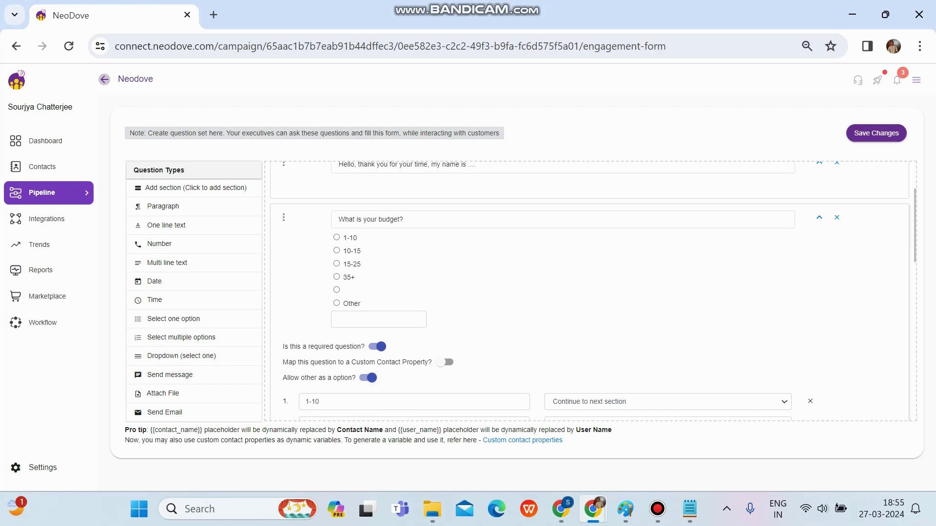
scroll(590, 290, down, 1)
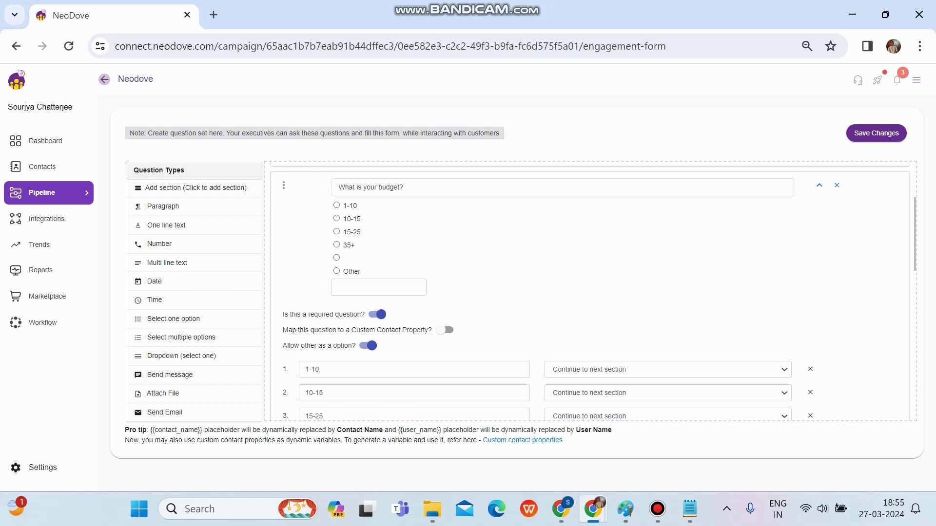
click(442, 330)
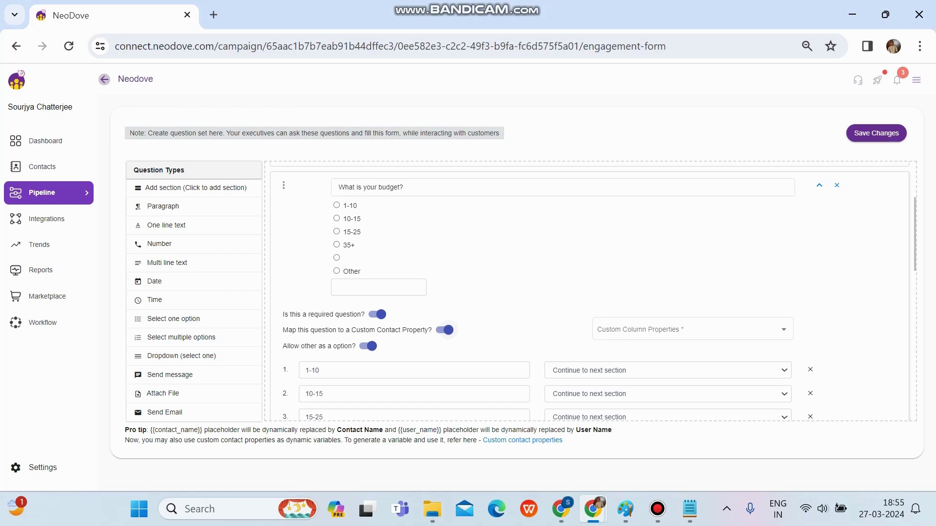
click(445, 330)
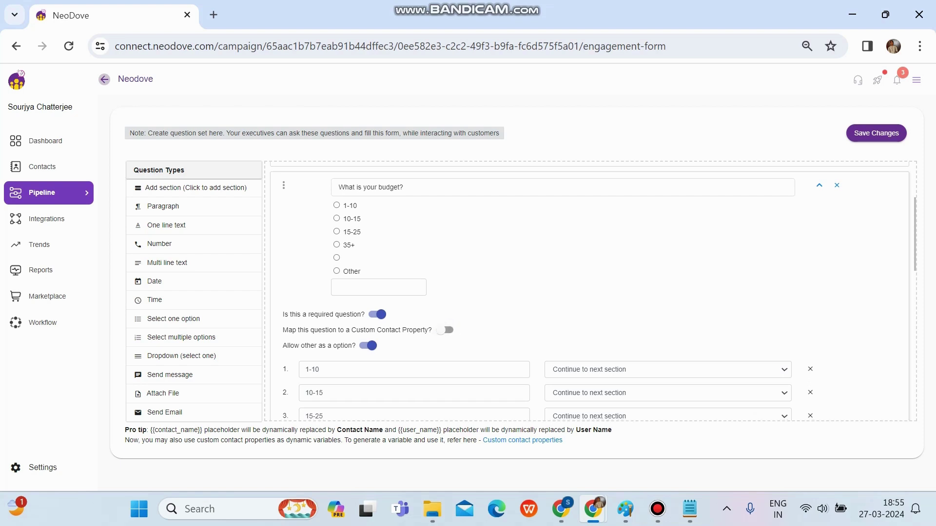
click(378, 315)
click(368, 346)
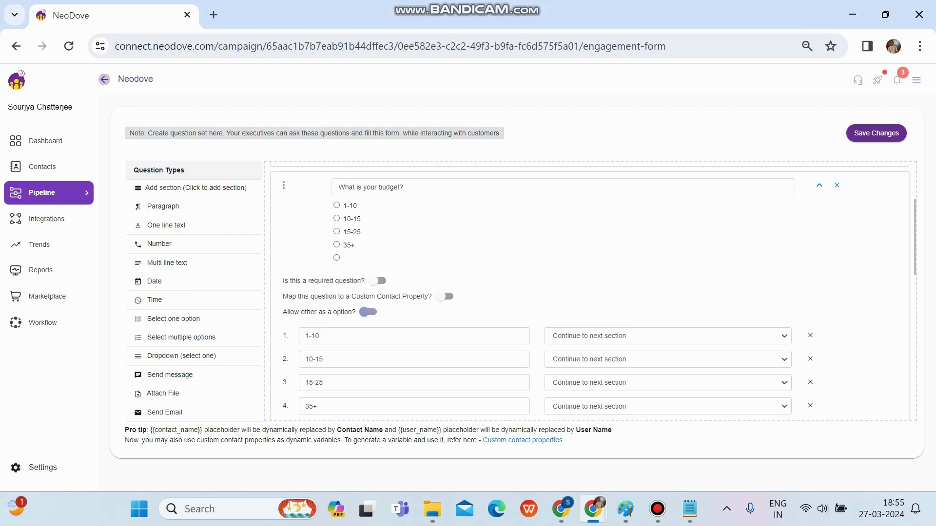
Add a Select multiple options question, "What do you like in our product?", between the budget and purchase date questions.
scroll(589, 291, down, 3)
scroll(590, 291, down, 1)
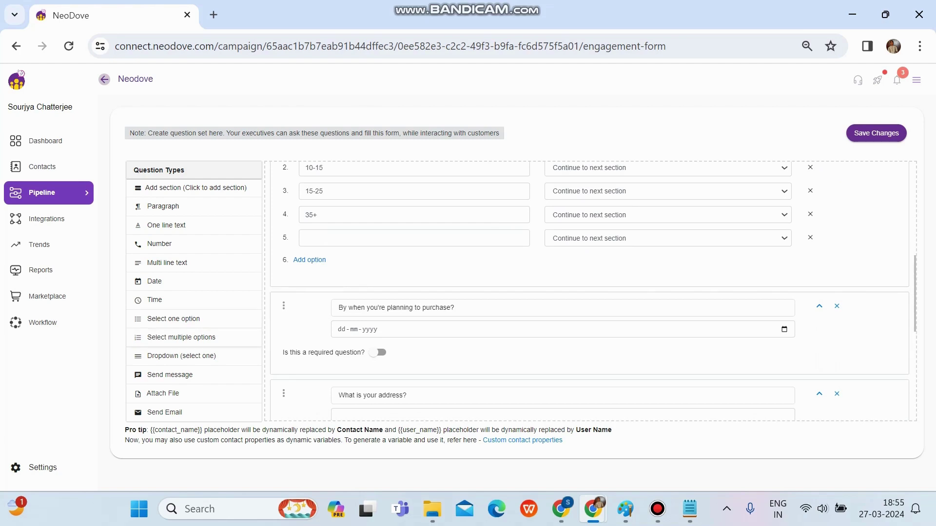
drag(182, 337, 341, 317)
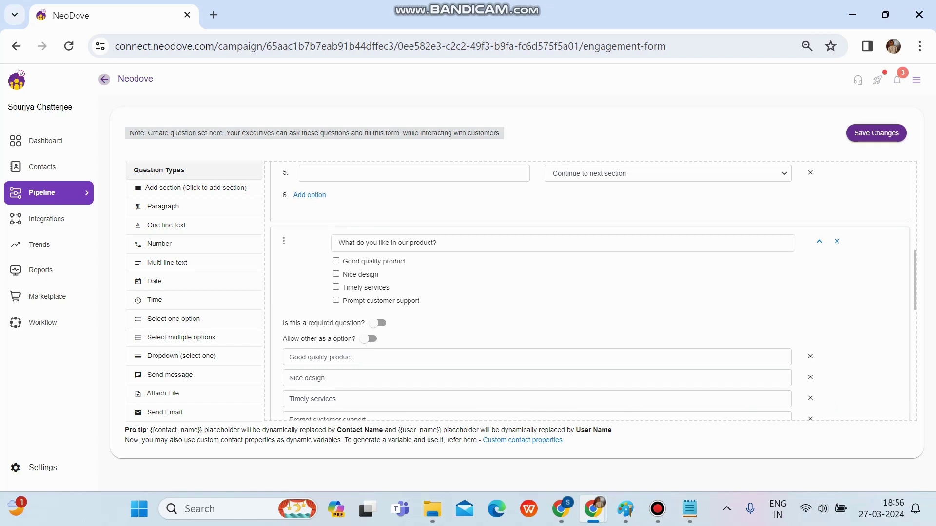
scroll(589, 293, down, 1)
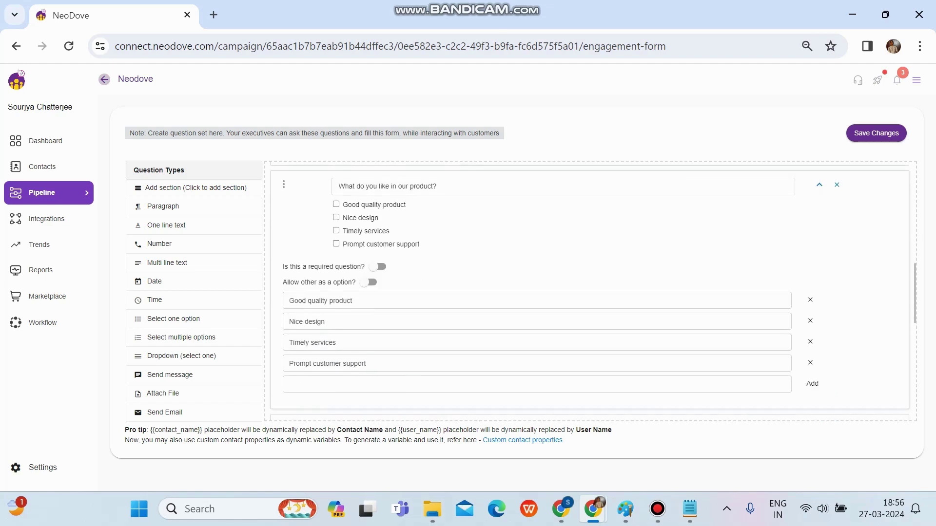
Add a Dropdown (select one) question, "What is your profession", between the product feedback and purchase date questions.
scroll(590, 293, down, 2)
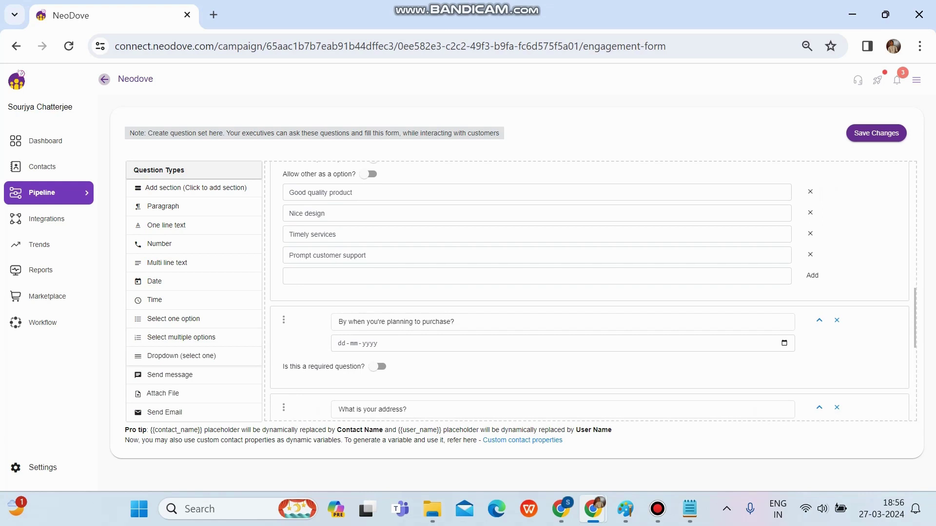
drag(181, 355, 412, 297)
scroll(589, 293, down, 2)
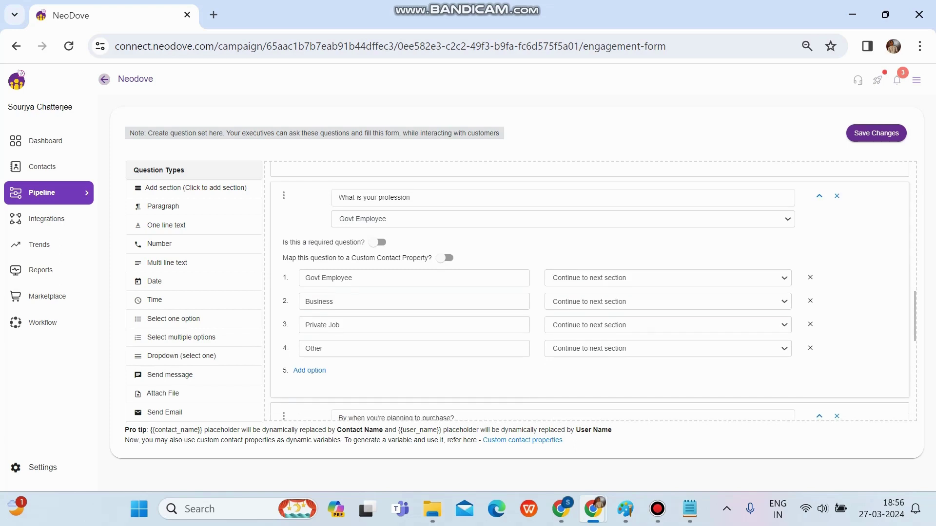
Add a Send message field below the profession question and look through its customer message text.
scroll(589, 293, down, 2)
drag(170, 375, 346, 334)
scroll(590, 293, down, 1)
scroll(589, 293, down, 2)
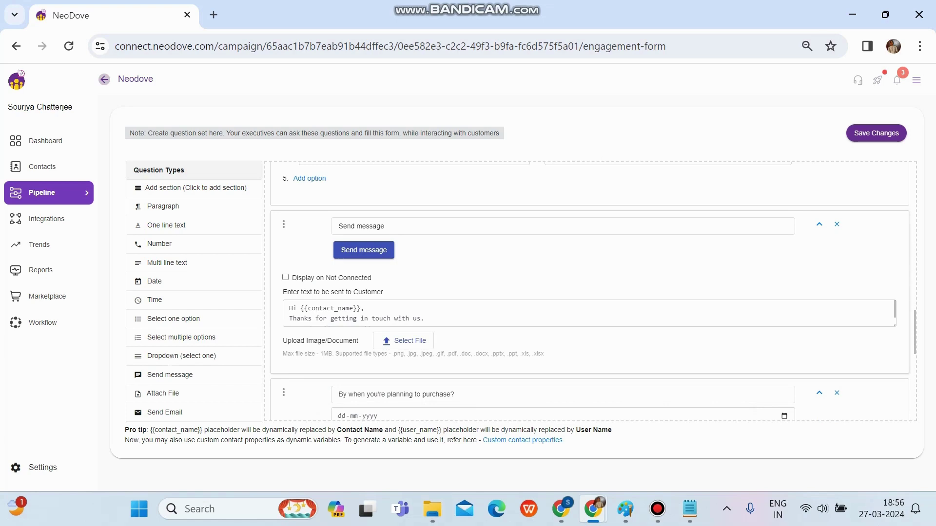
click(423, 318)
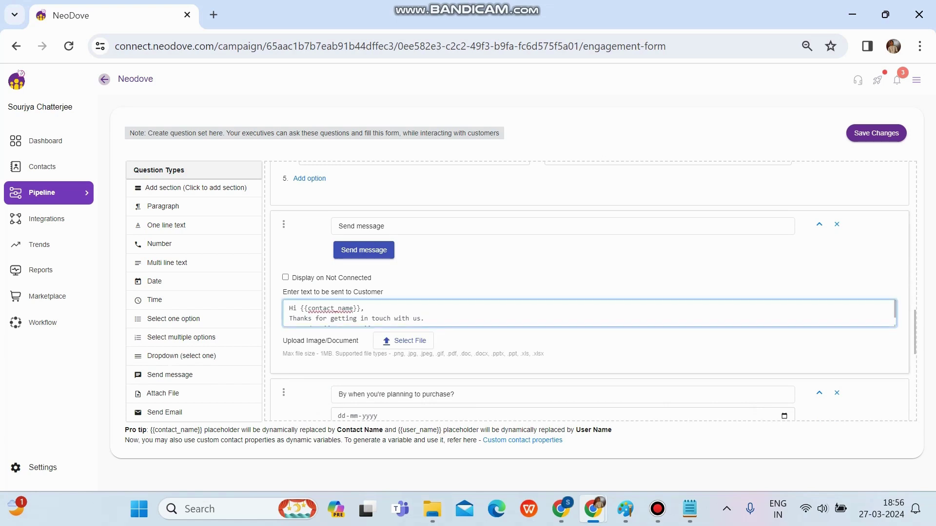
scroll(589, 313, down, 1)
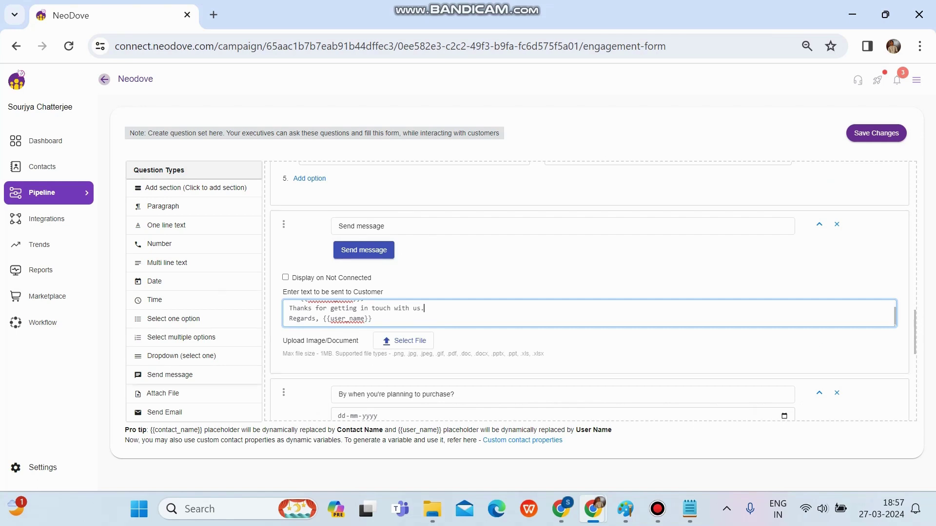
Add an Attach File field below the Send message field and try its geo-tagging toggle, leaving it off.
click(163, 393)
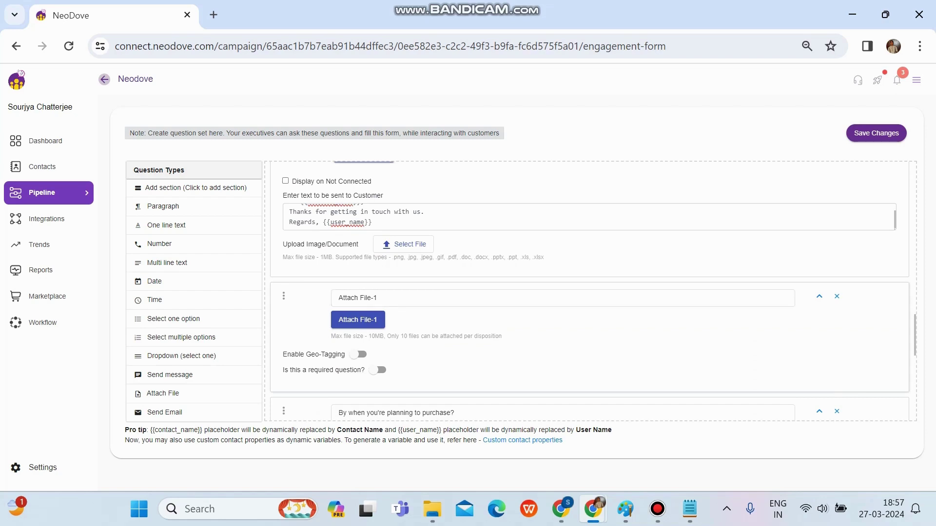
click(355, 354)
click(361, 354)
Add a Send Email field between the address and alternate contact number questions and look over its email template.
scroll(589, 291, down, 4)
scroll(589, 291, down, 1)
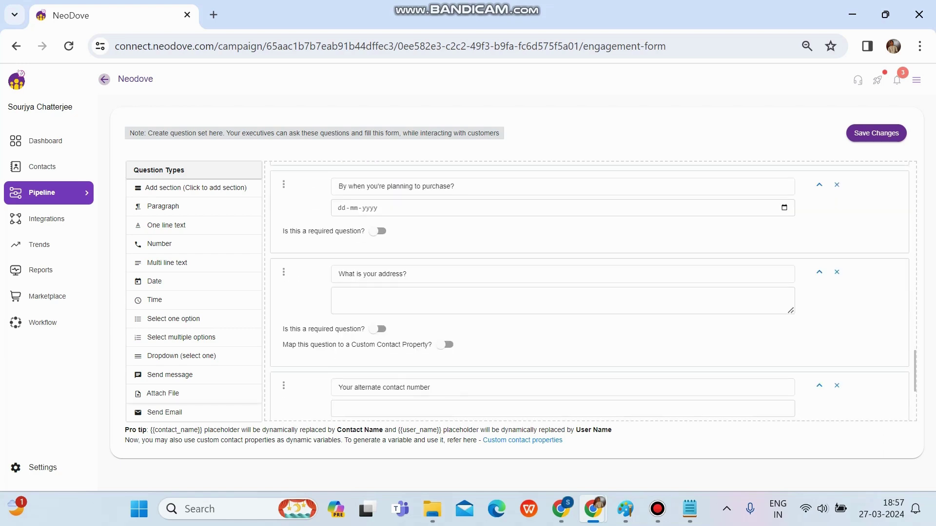
drag(164, 413, 341, 388)
scroll(589, 291, down, 3)
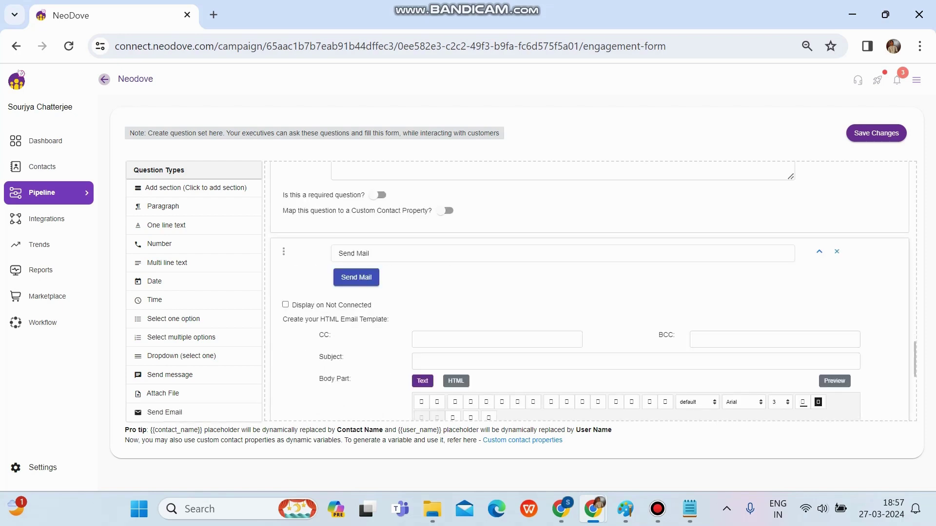
scroll(593, 291, down, 2)
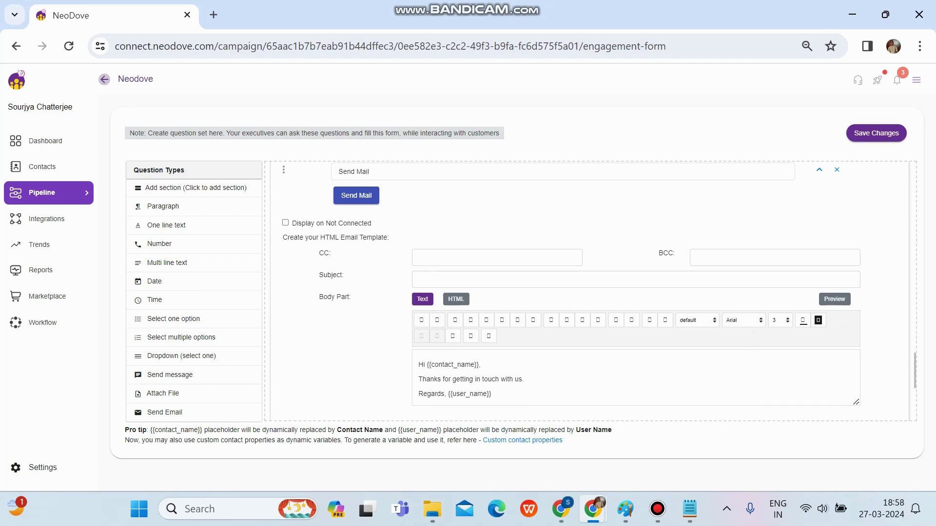
scroll(589, 294, up, 1)
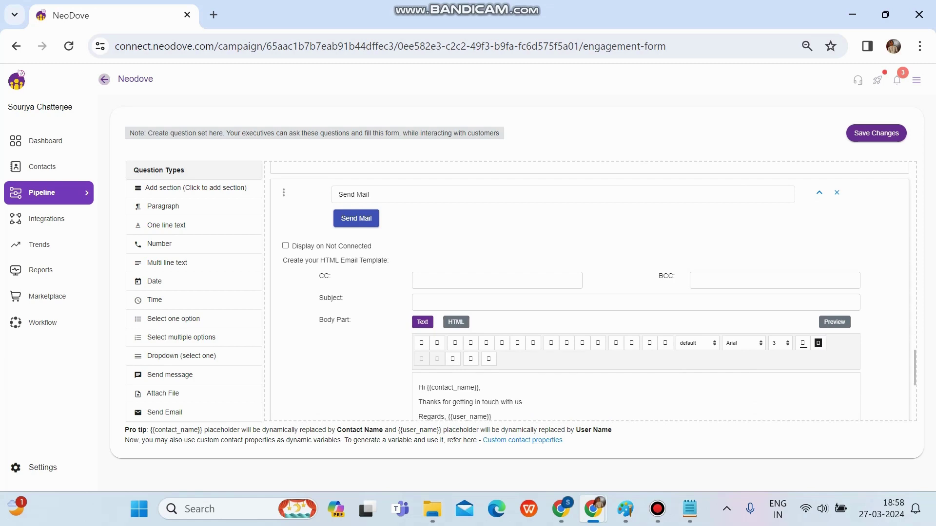
click(418, 302)
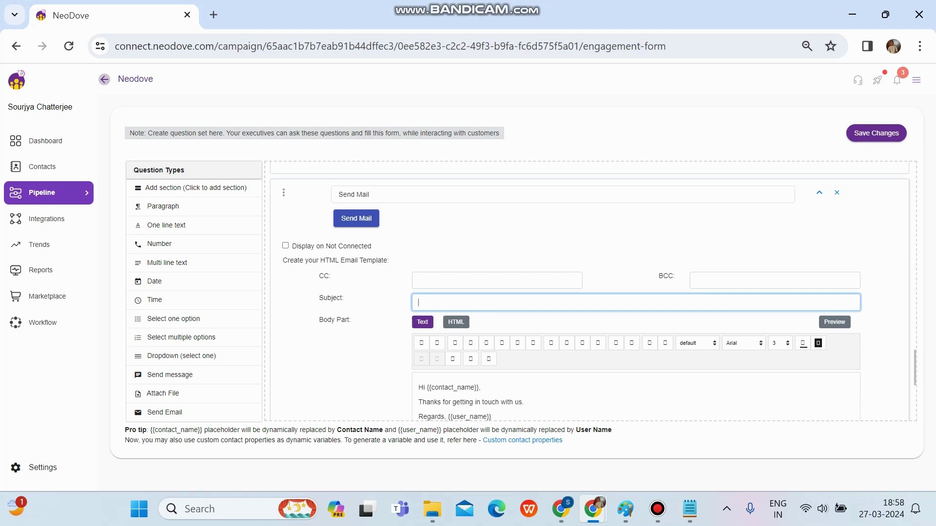
scroll(590, 291, down, 2)
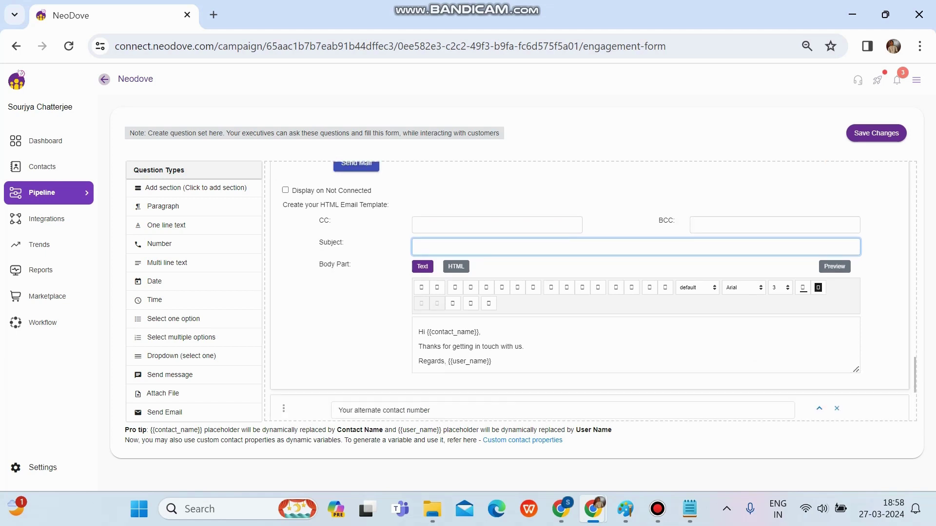
scroll(589, 291, up, 1)
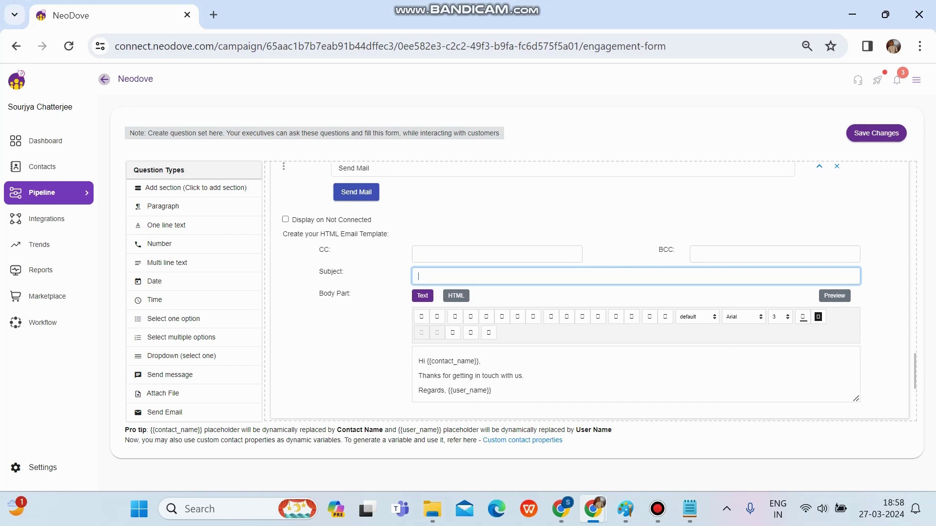
scroll(590, 292, up, 1)
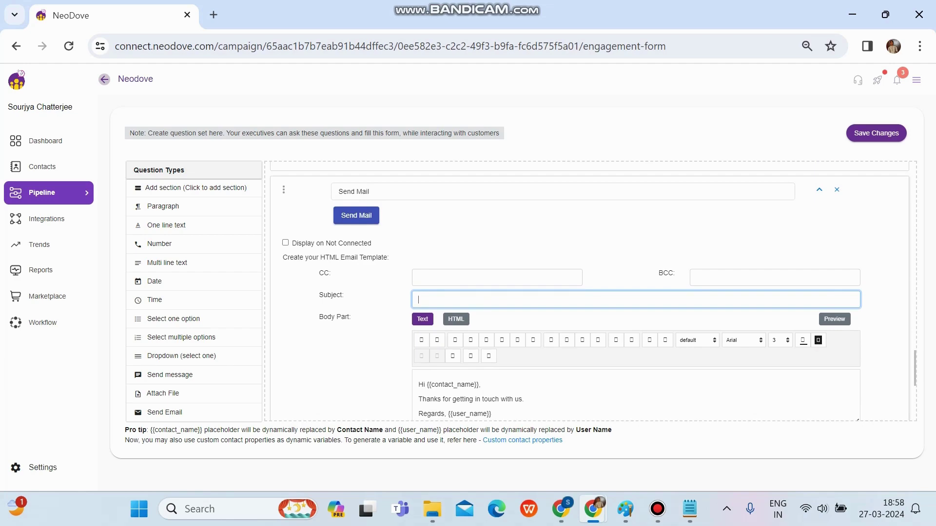
scroll(590, 292, up, 4)
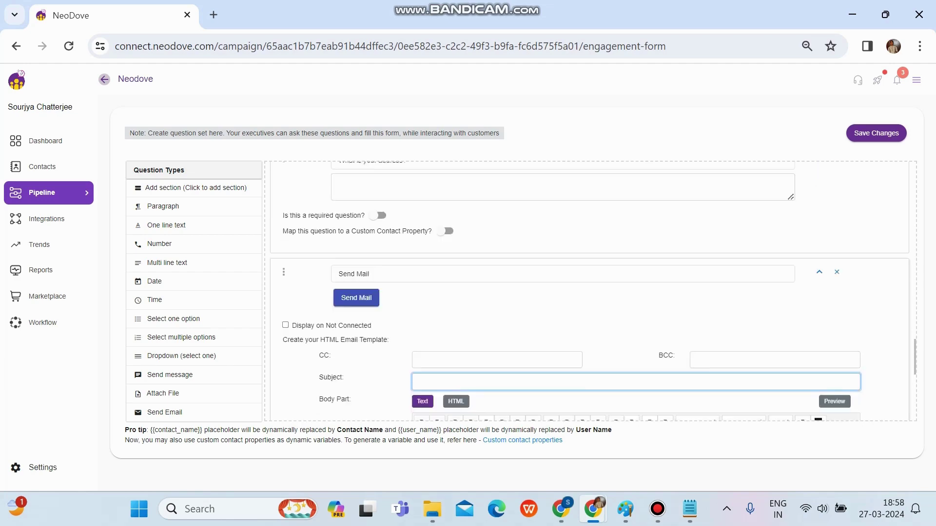
Remove the Send Mail field from the form and save the form changes.
click(837, 281)
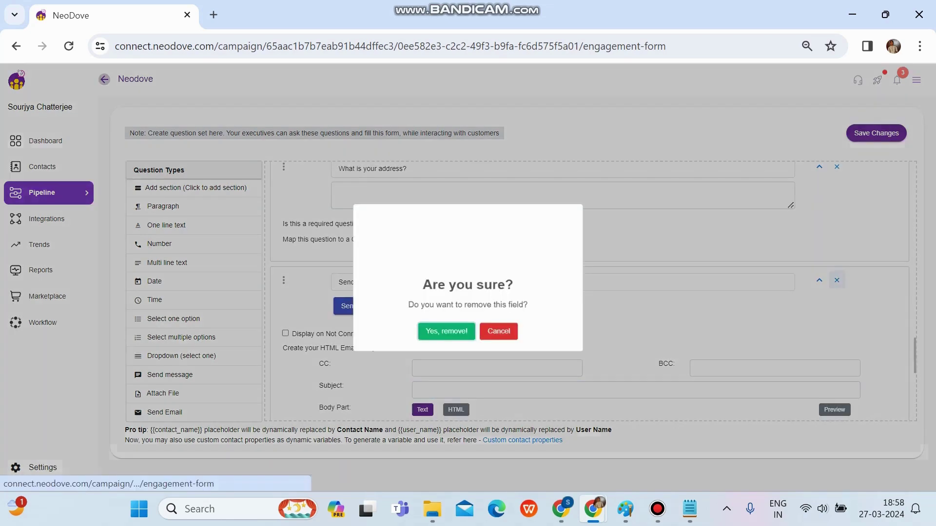
click(445, 333)
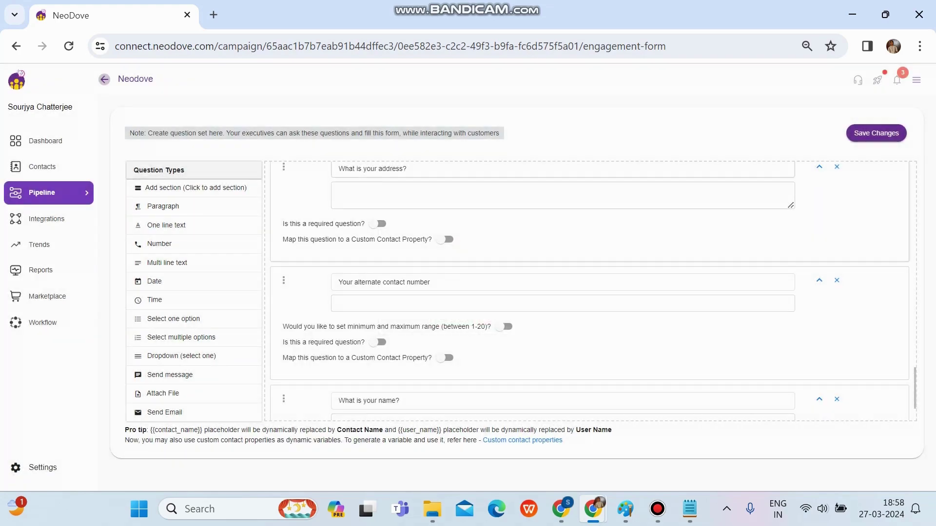
click(880, 133)
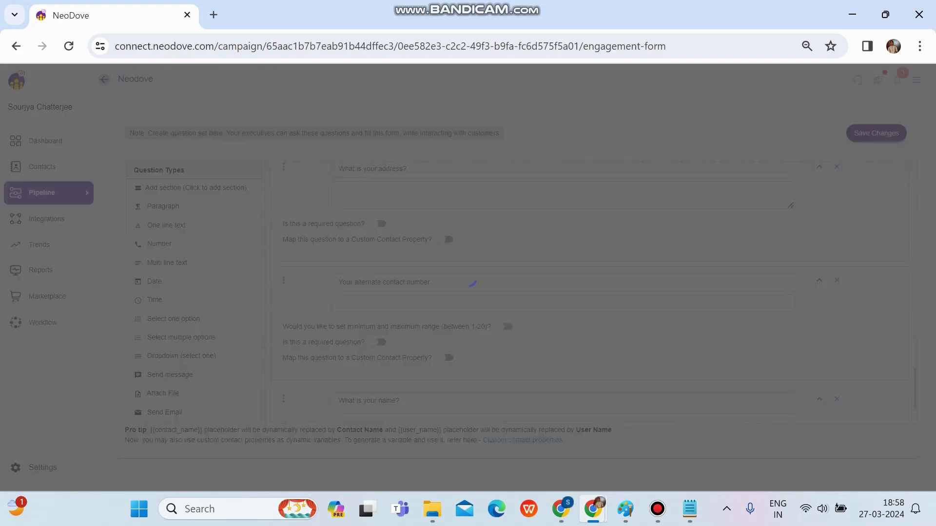